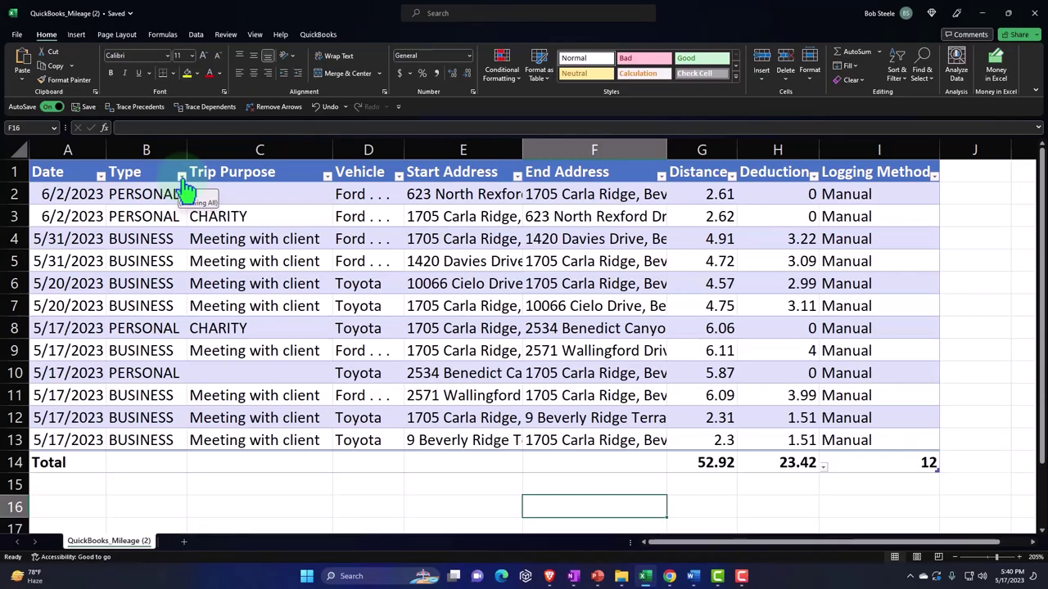
Step: Filter the Type column to show only BUSINESS trips
click(181, 176)
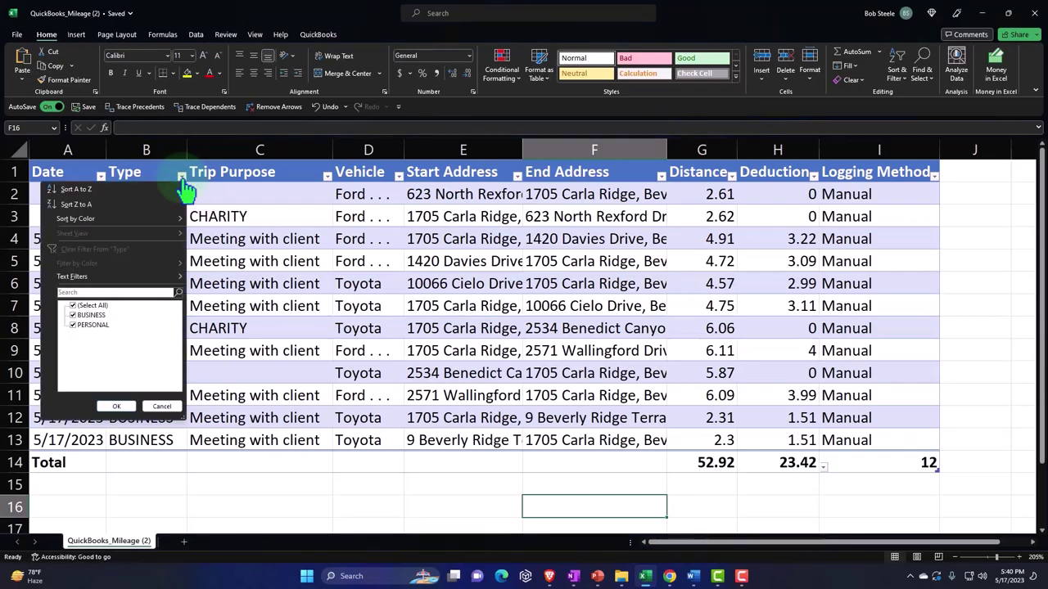
click(75, 323)
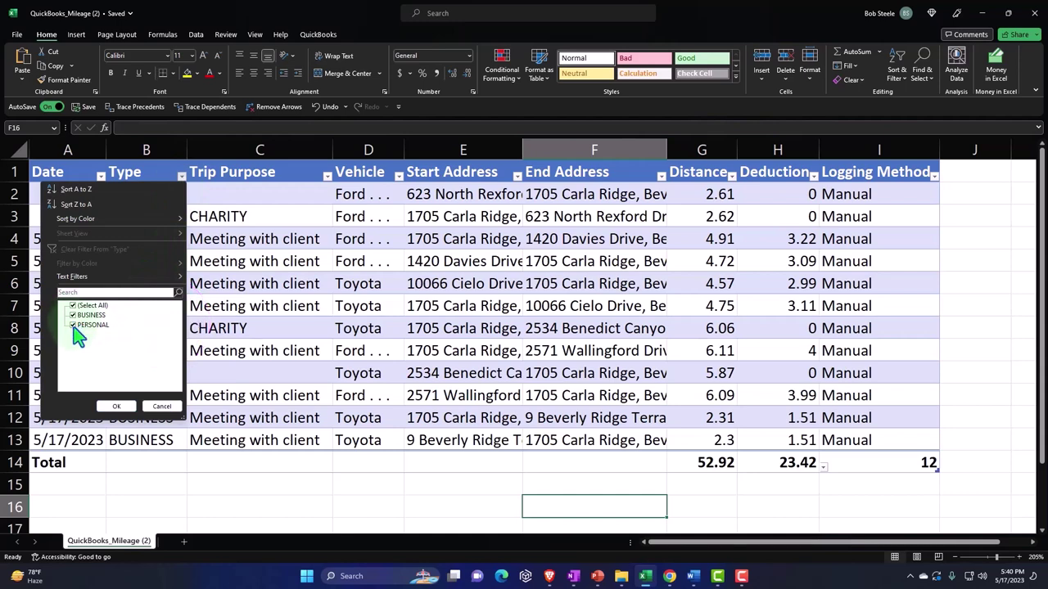
click(117, 407)
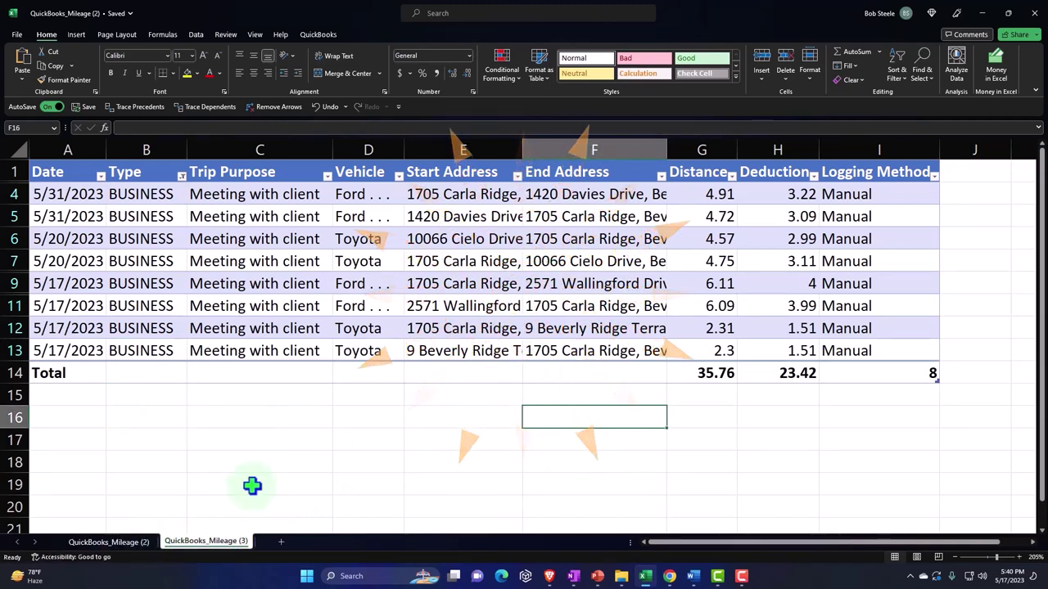
Step: Filter the copied sheet to PERSONAL trips, then clear the Type filter on QuickBooks_Mileage (2)
click(182, 176)
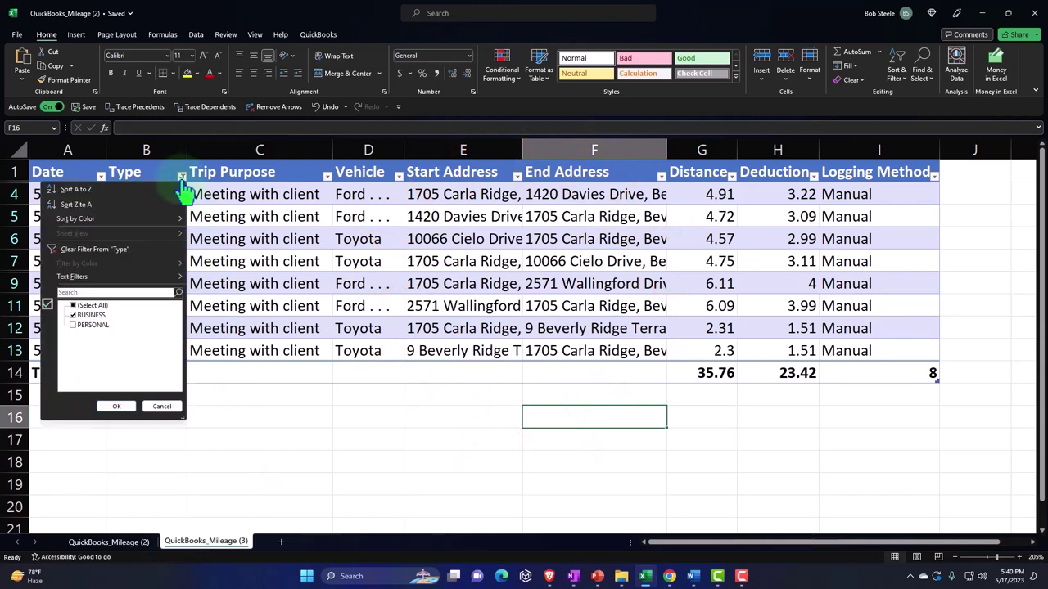
click(117, 408)
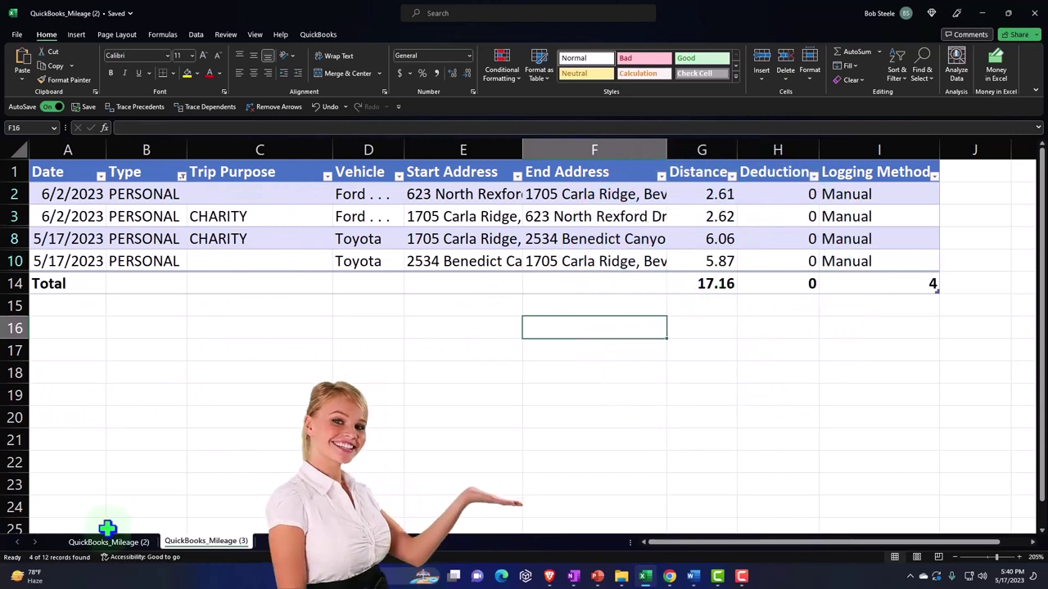
click(109, 541)
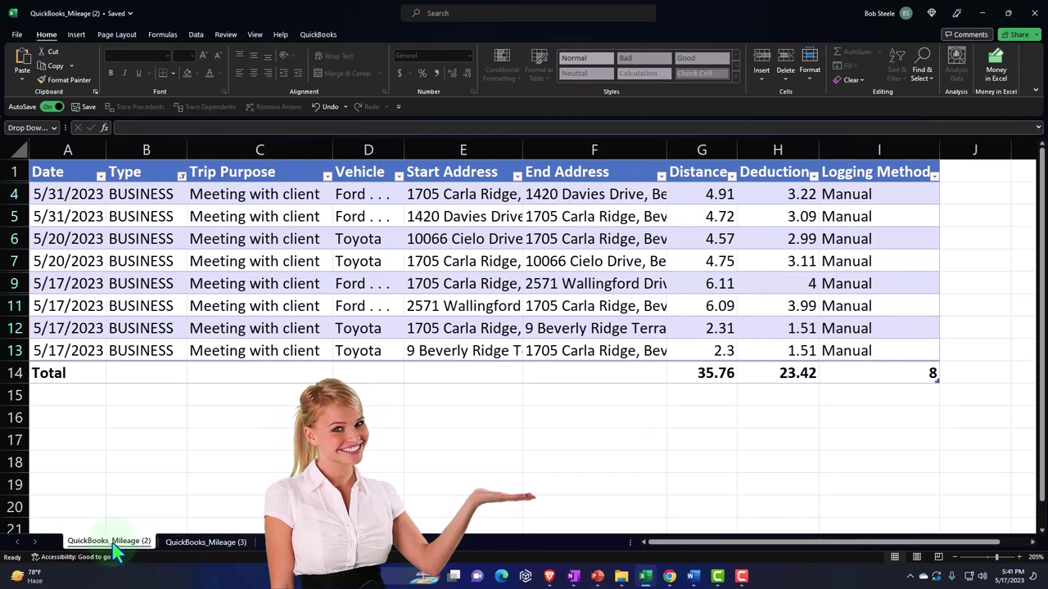
click(171, 456)
click(181, 176)
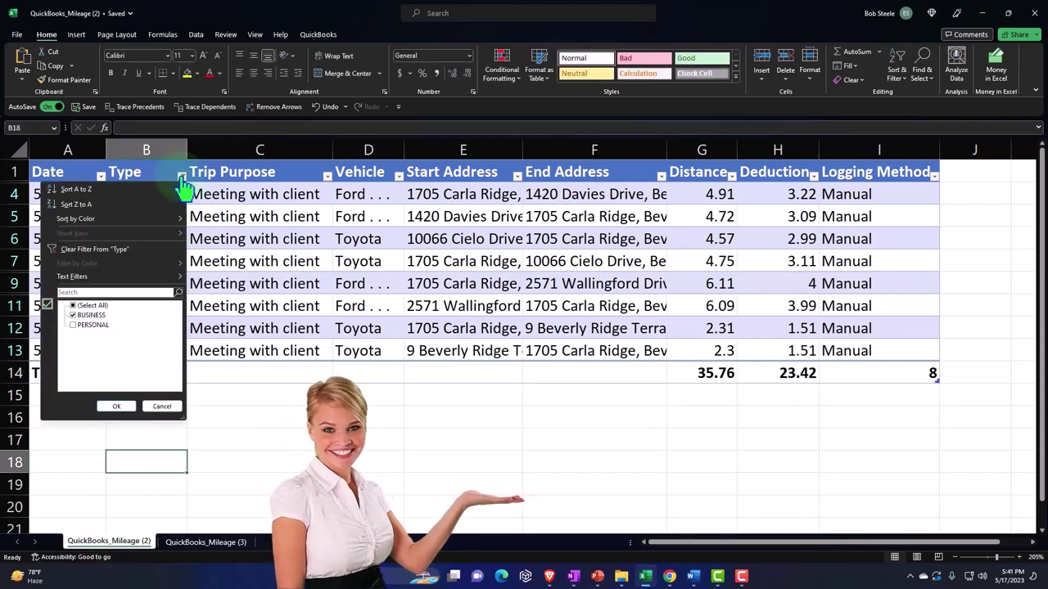
click(116, 406)
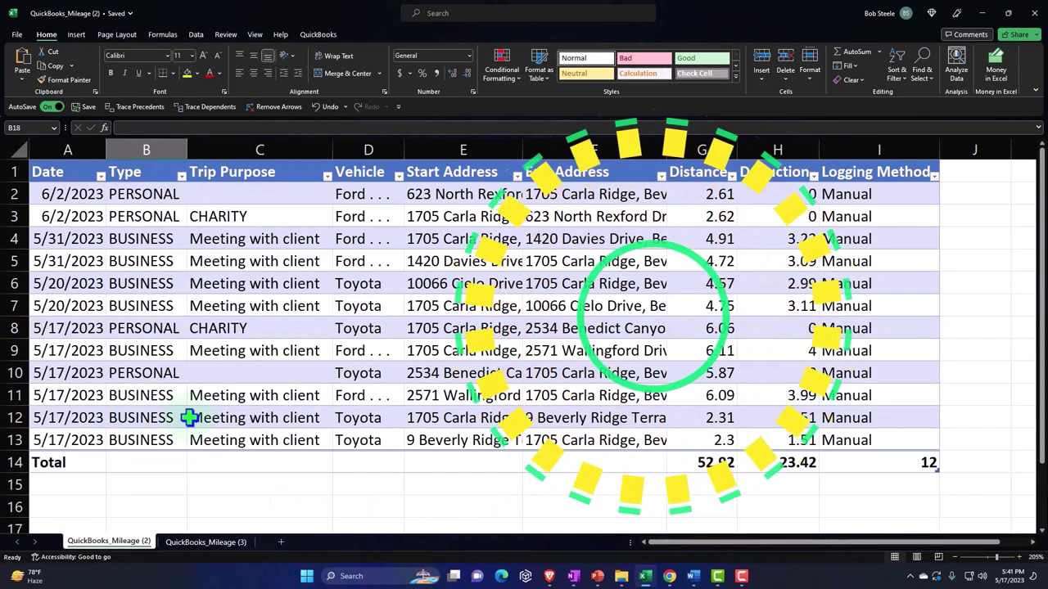
click(370, 309)
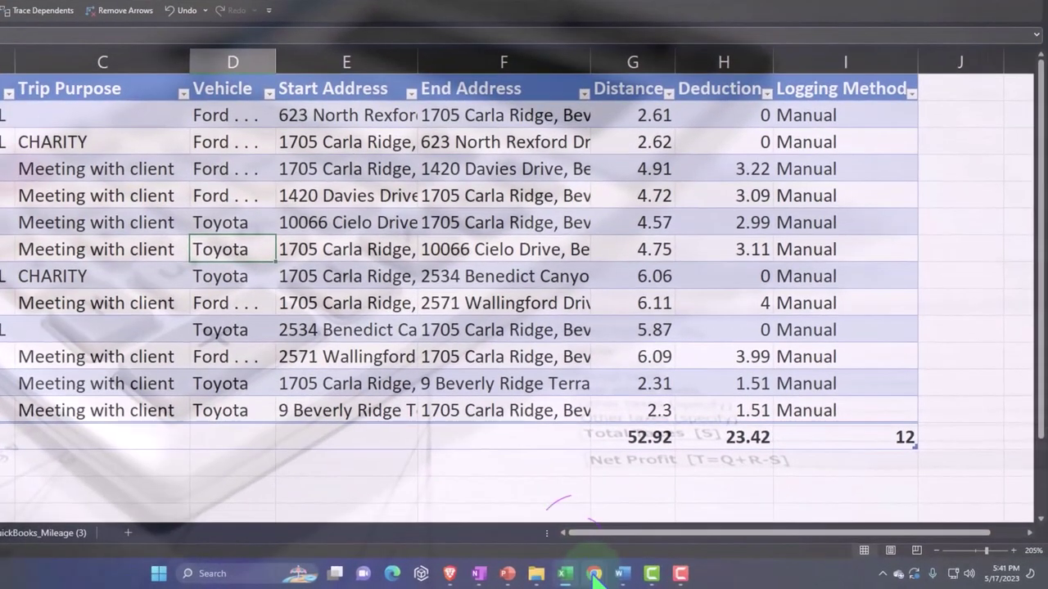
Step: Switch to the QuickBooks mileage page with the $23.42 potential deduction and 35.76 business miles
click(665, 576)
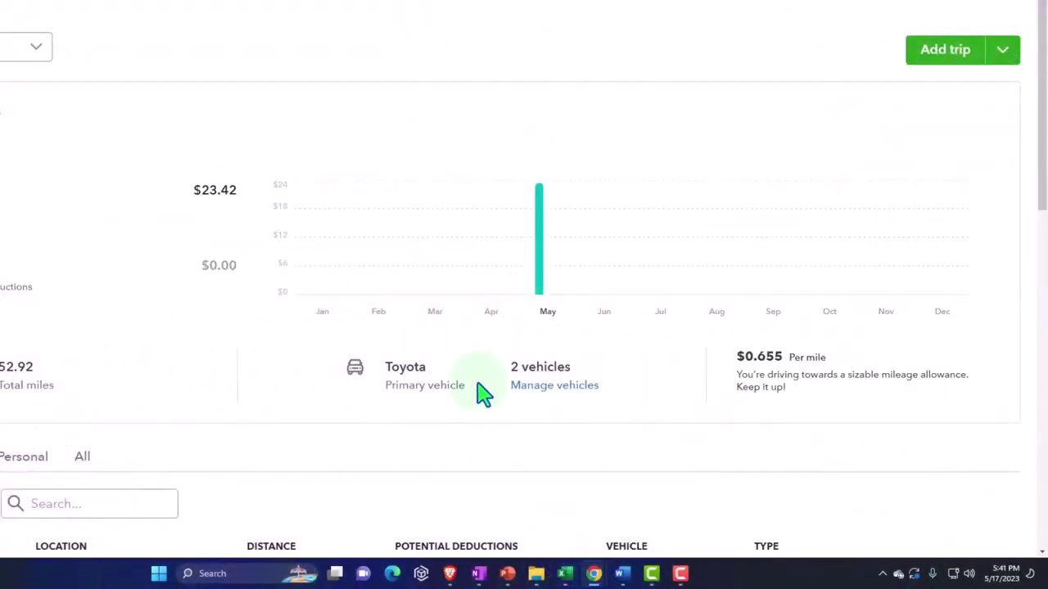
scroll(479, 393, down, 3)
scroll(868, 217, up, 2)
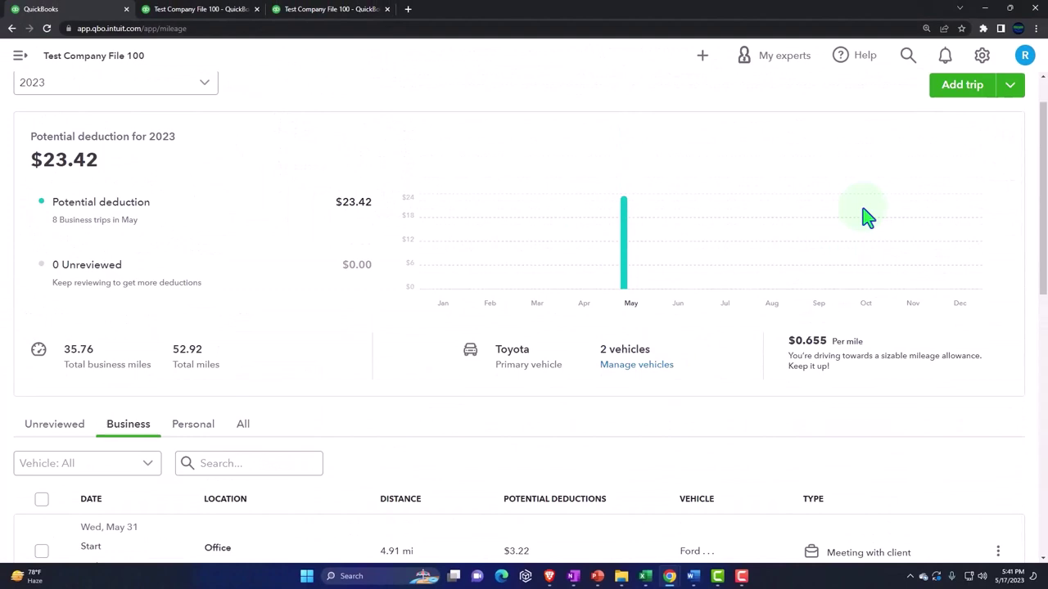
Step: Inspect the Toyota and Ford vehicle settings under Manage vehicles
click(1009, 86)
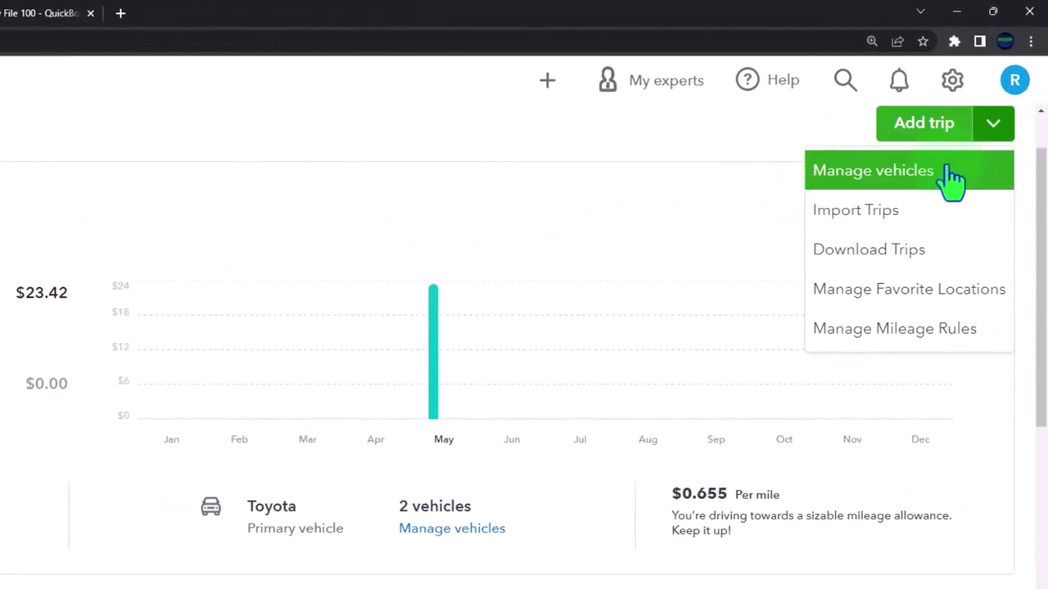
click(949, 174)
click(916, 217)
scroll(854, 391, down, 5)
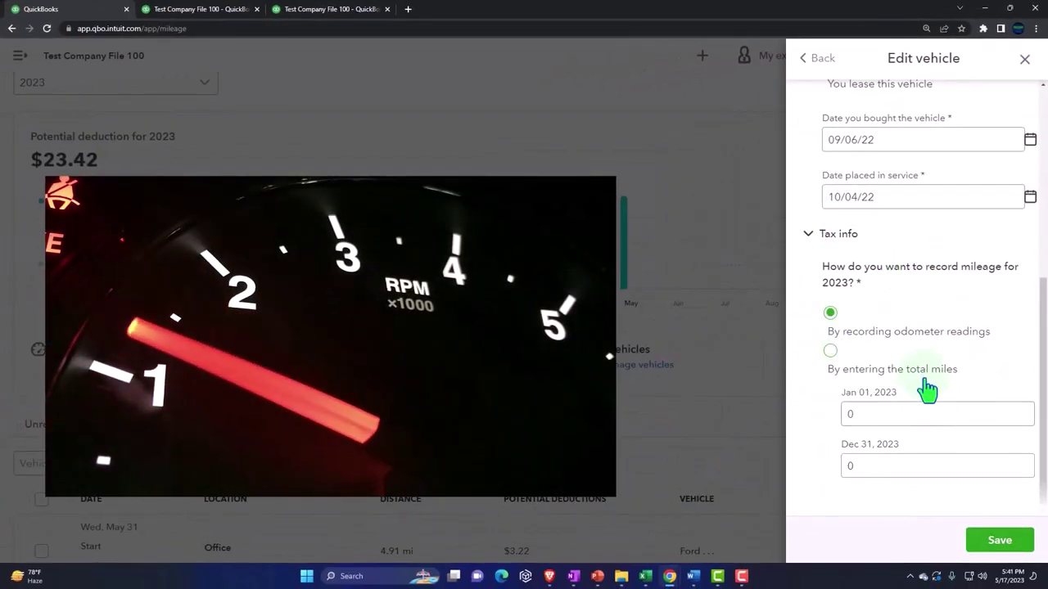
scroll(913, 382, down, 1)
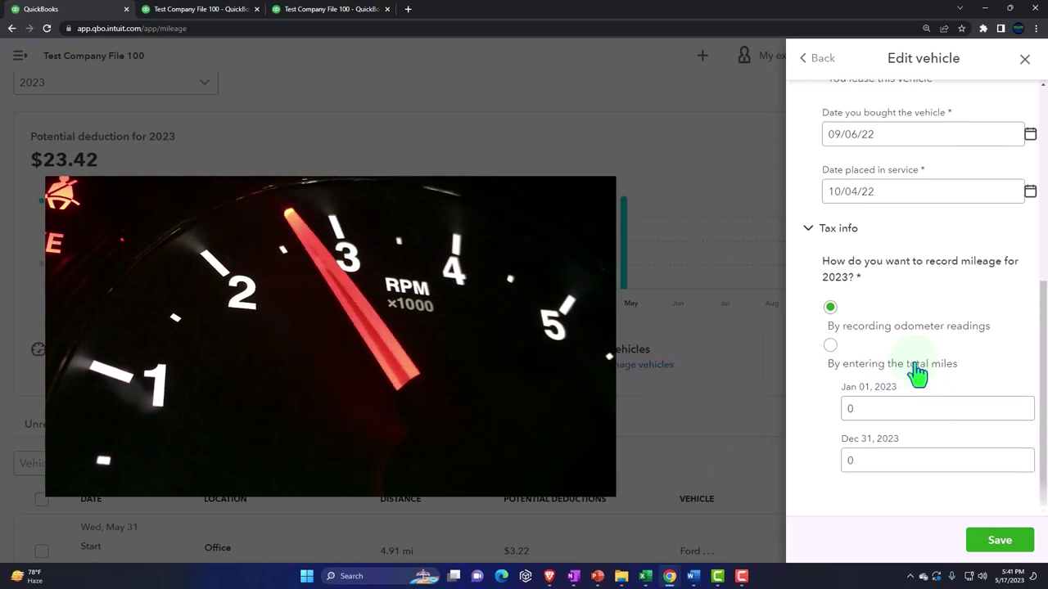
scroll(925, 344, up, 5)
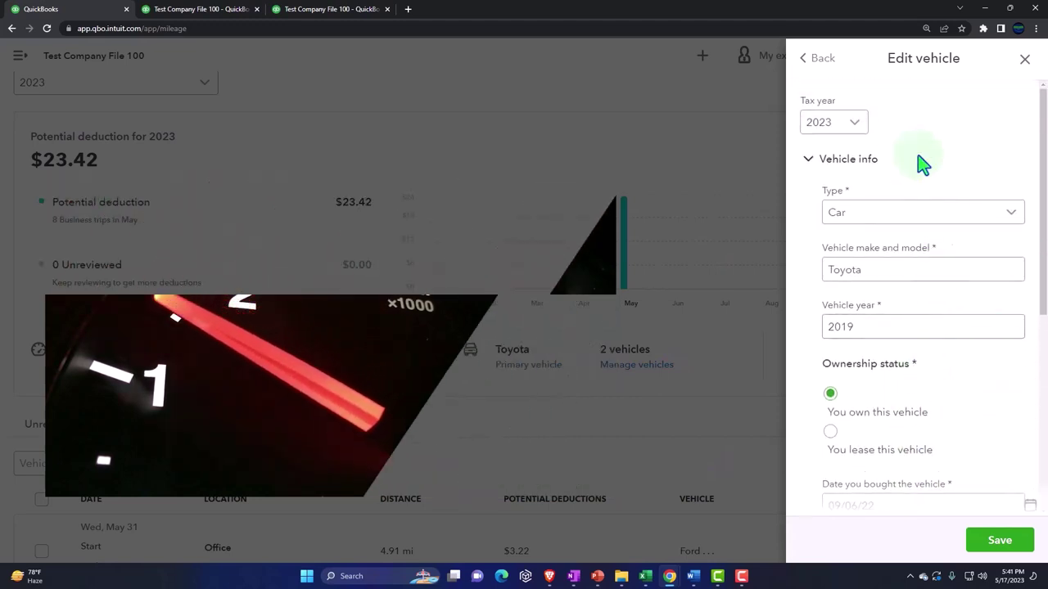
click(818, 59)
click(901, 243)
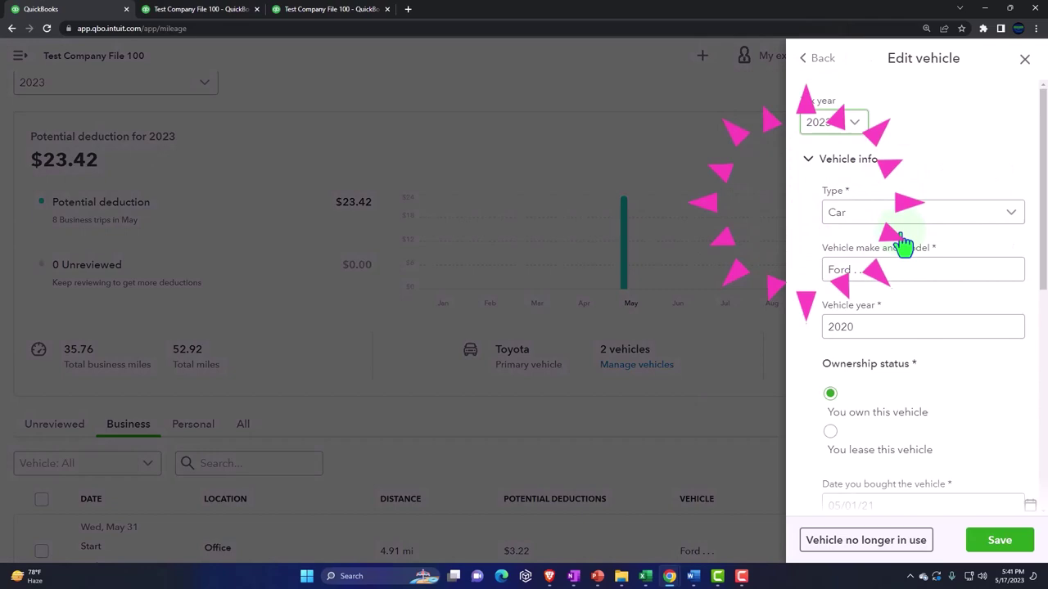
scroll(909, 294, down, 10)
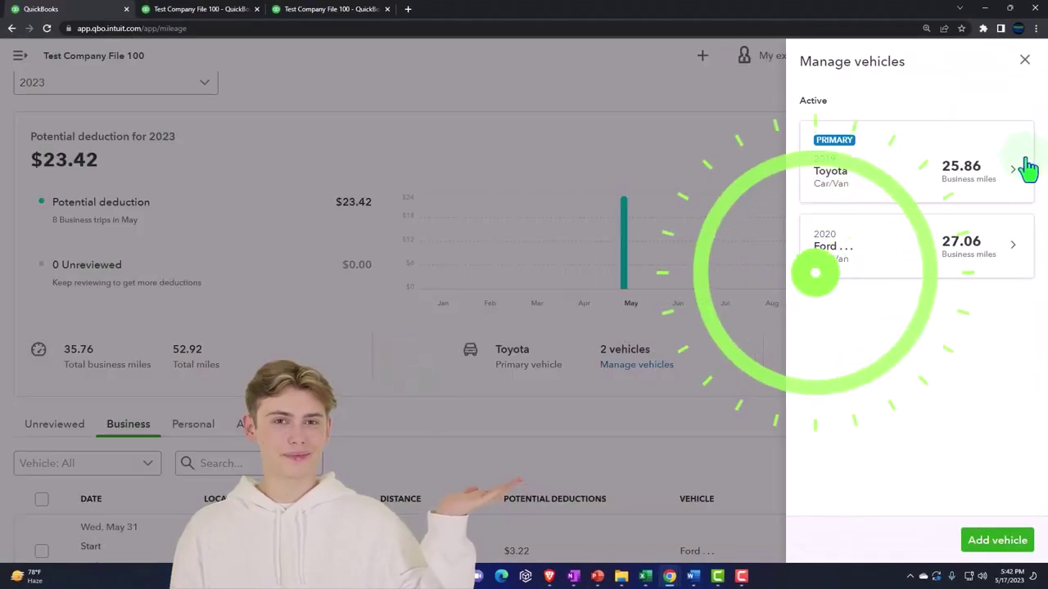
Step: Close the vehicle panel and return to the Excel mileage sheet
click(1024, 60)
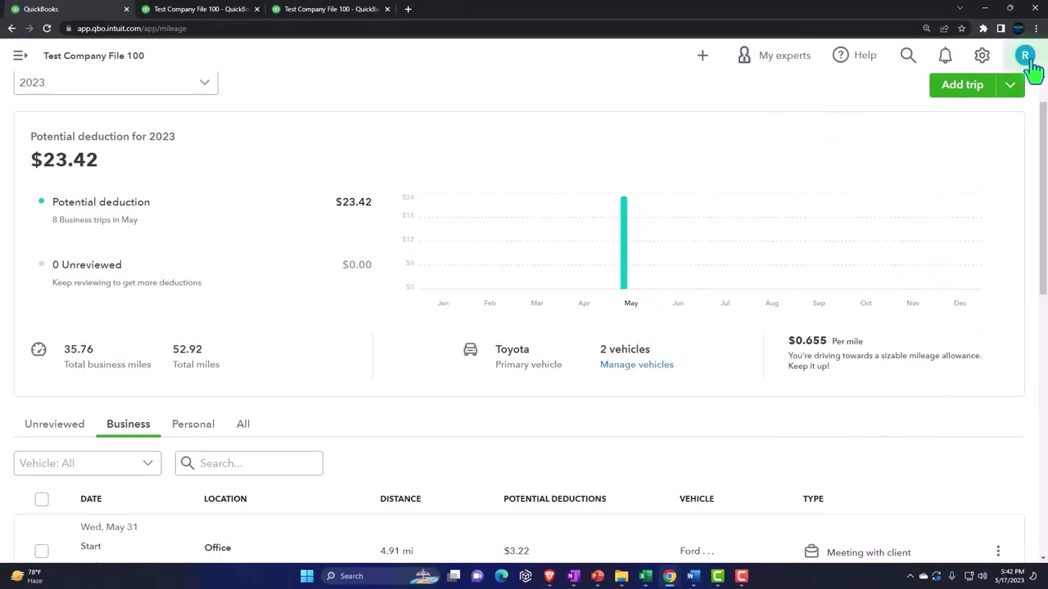
mouse_move(646, 573)
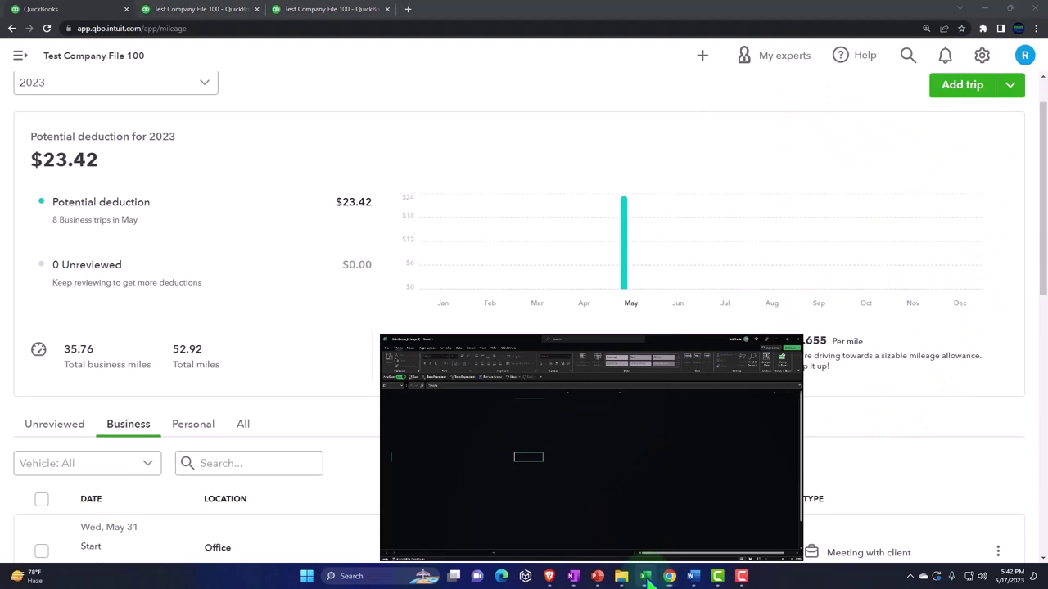
click(528, 486)
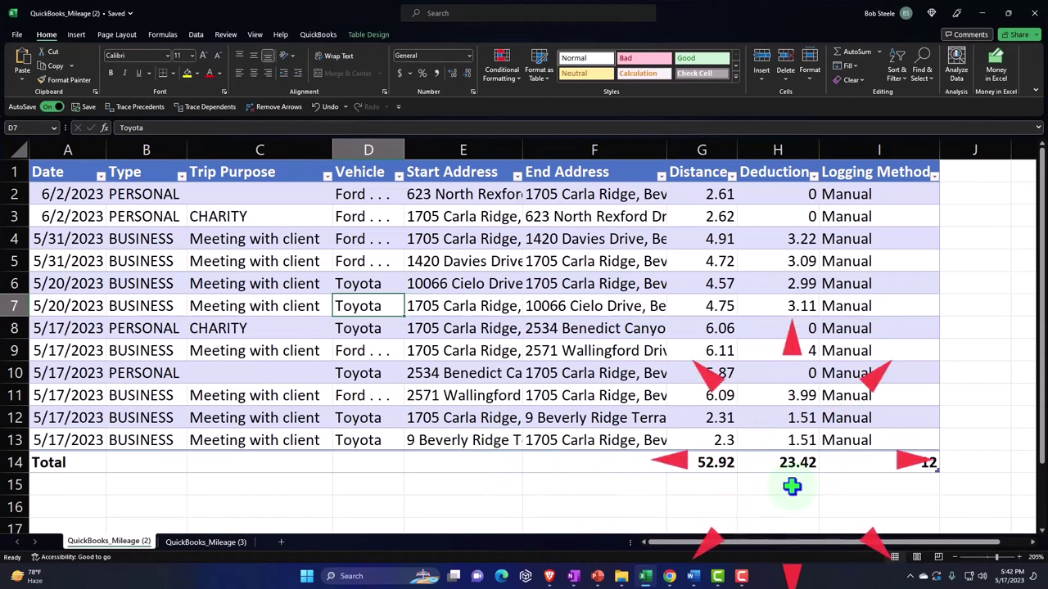
Step: Select G16, check the $0.655 rate on the QuickBooks page, then minimize the browser
click(717, 507)
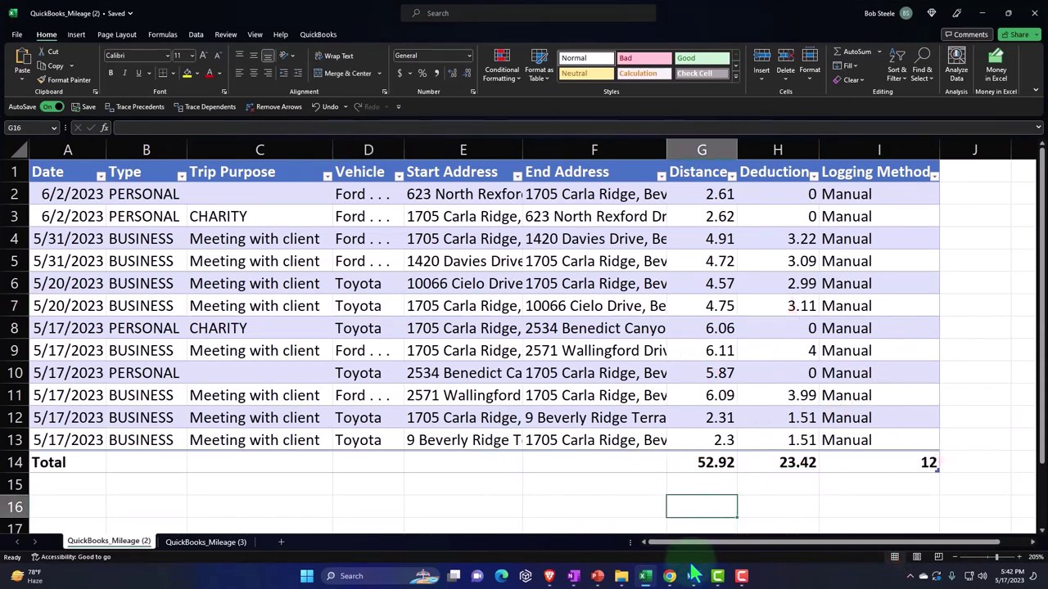
click(648, 578)
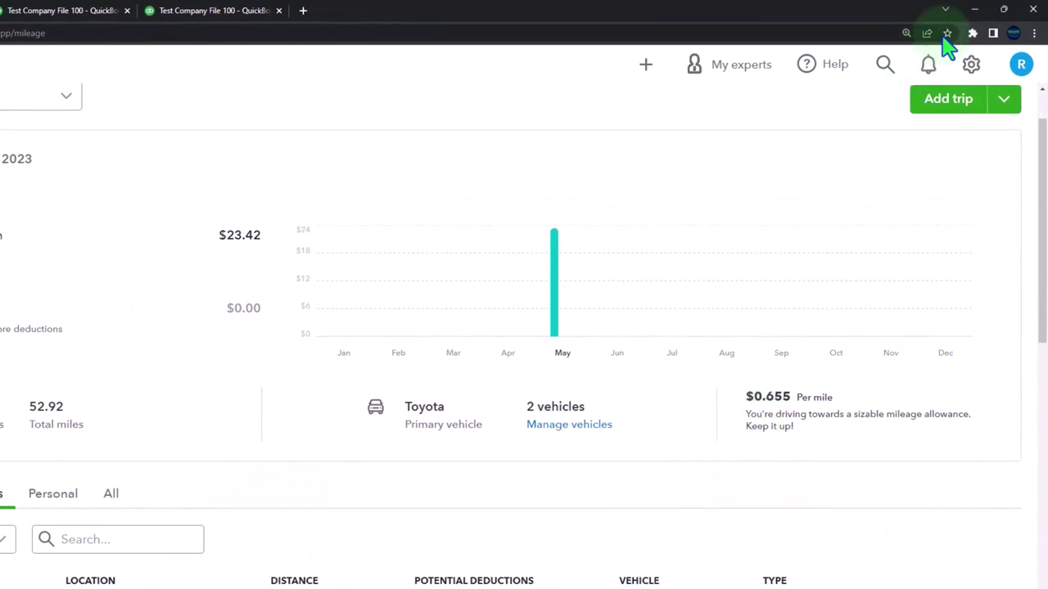
click(974, 10)
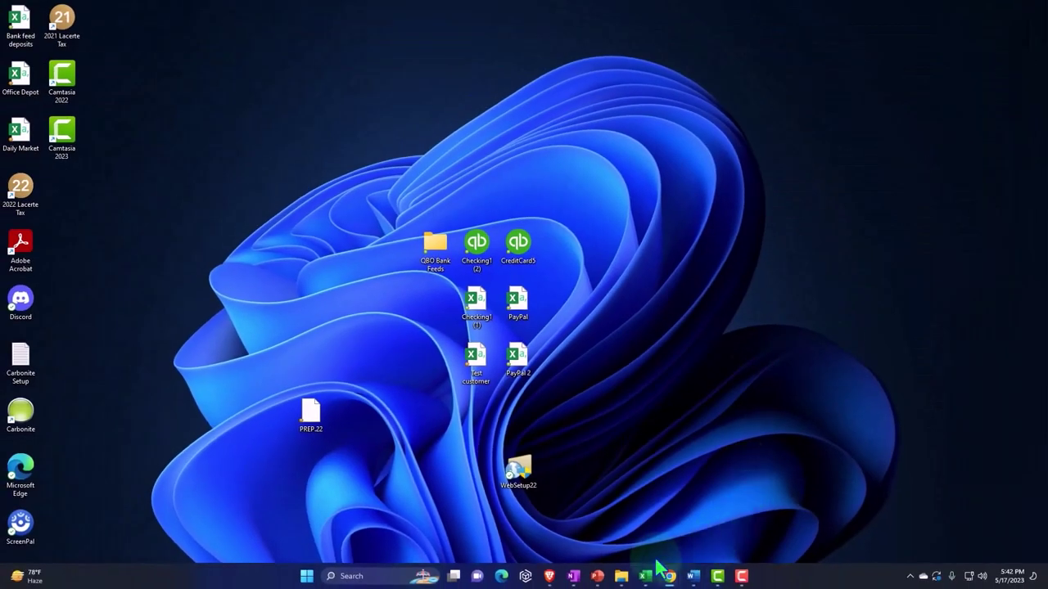
Step: Enter the 0.655 mileage rate in G16
click(648, 578)
text(0.655)
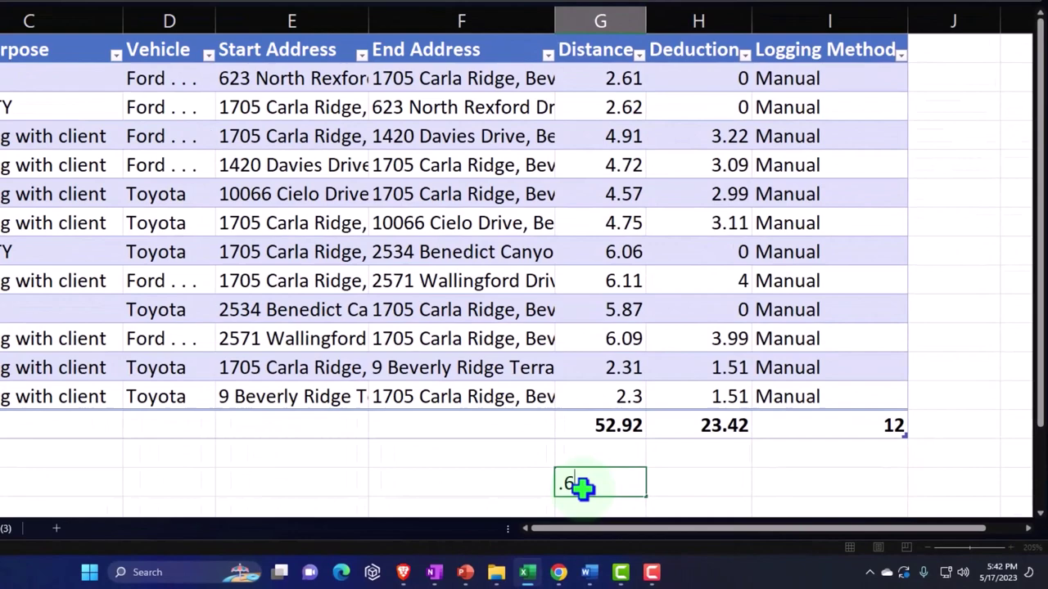
key(Return)
Step: In G17, multiply the Distance total by the G16 rate, giving 34.6626
click(533, 479)
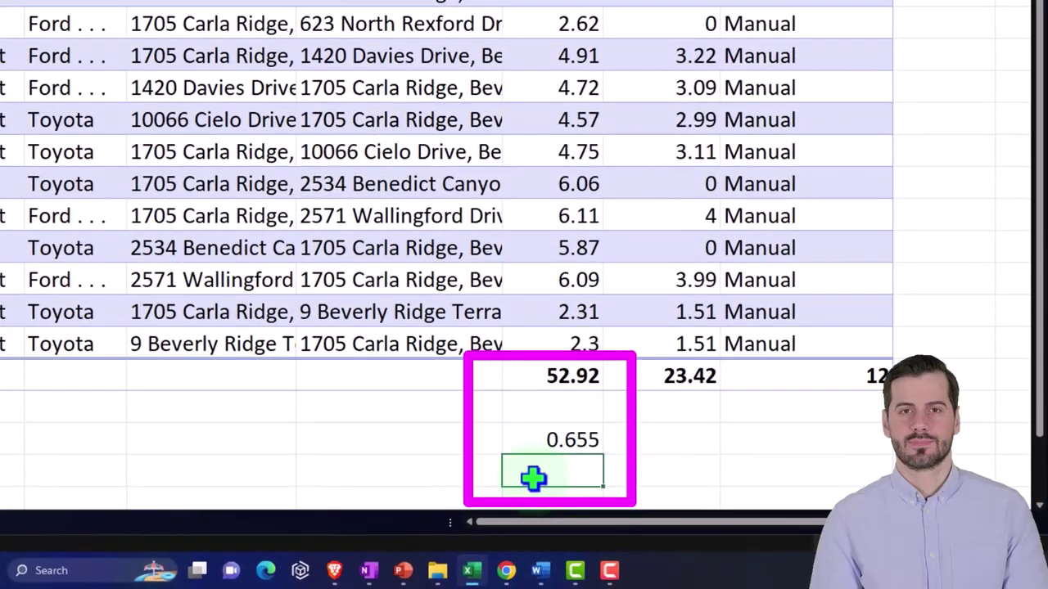
text(+)
key(Up)
key(Up)
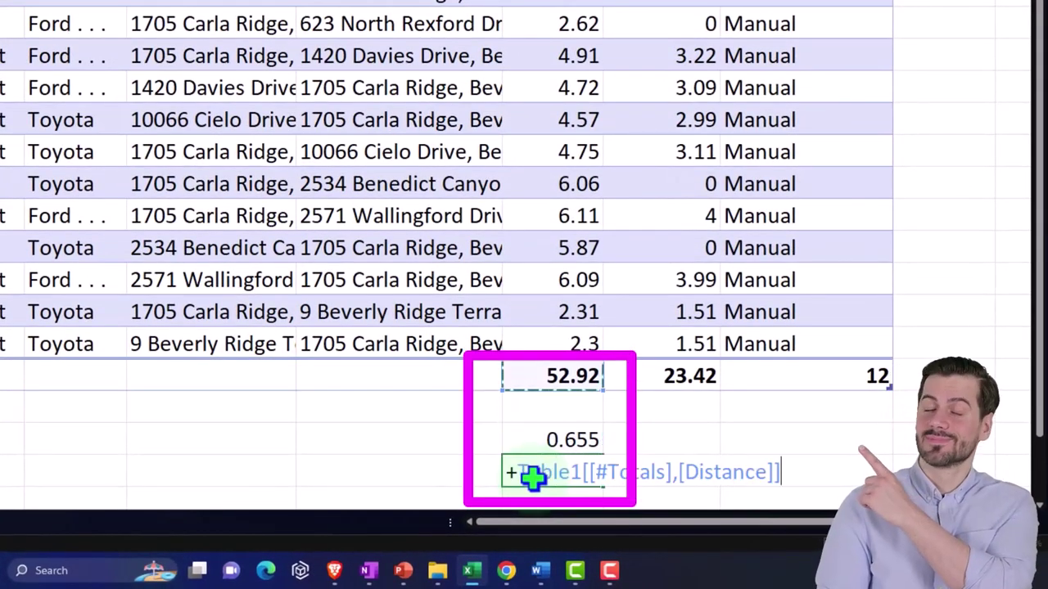
text(*)
key(Up)
key(Return)
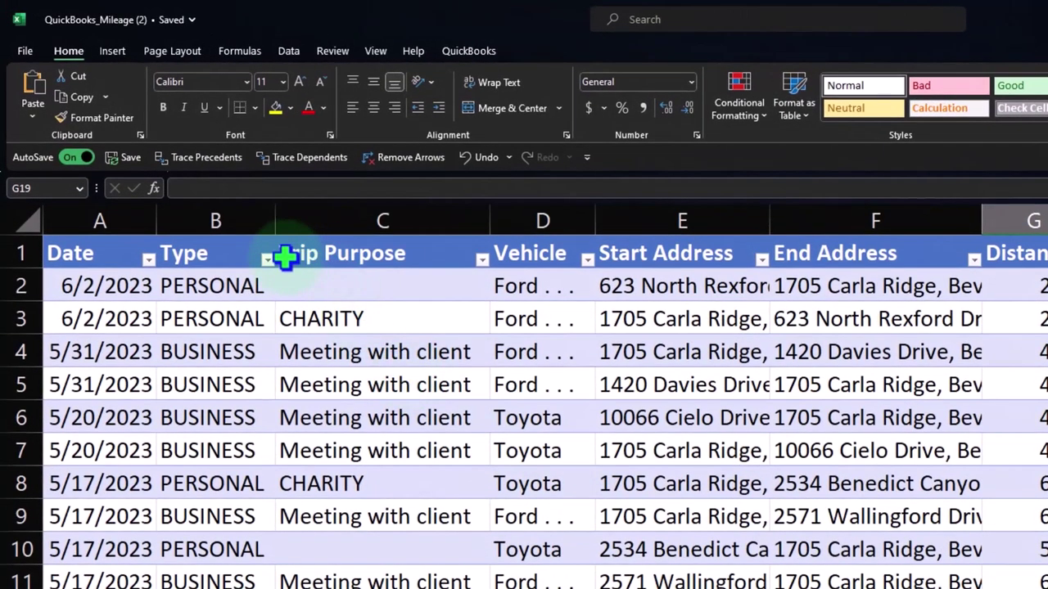
Step: Filter the Type column to BUSINESS trips only, bringing the distance total to 35.76
click(268, 259)
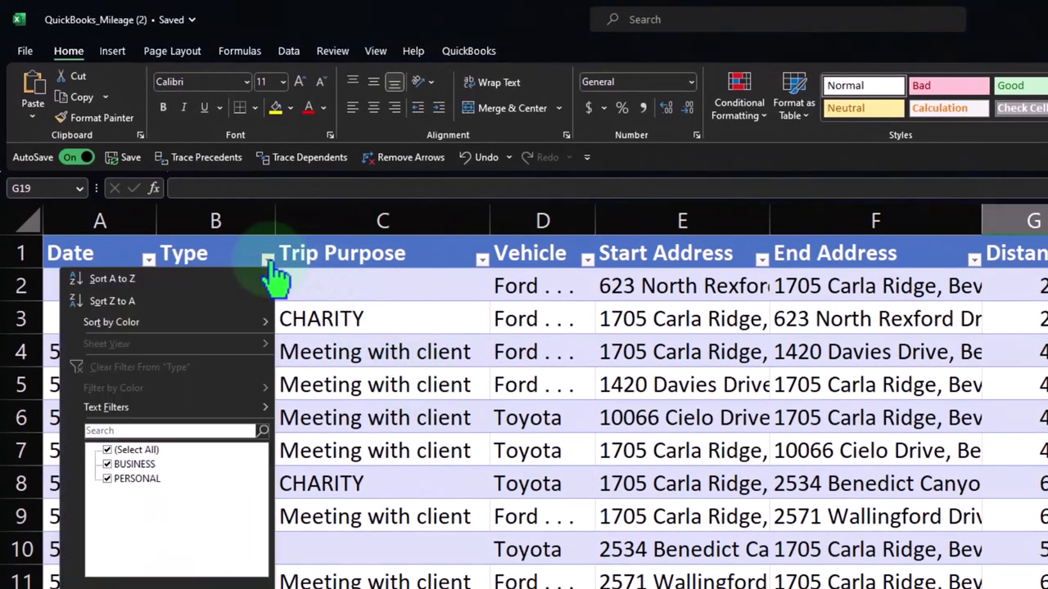
click(107, 480)
click(170, 588)
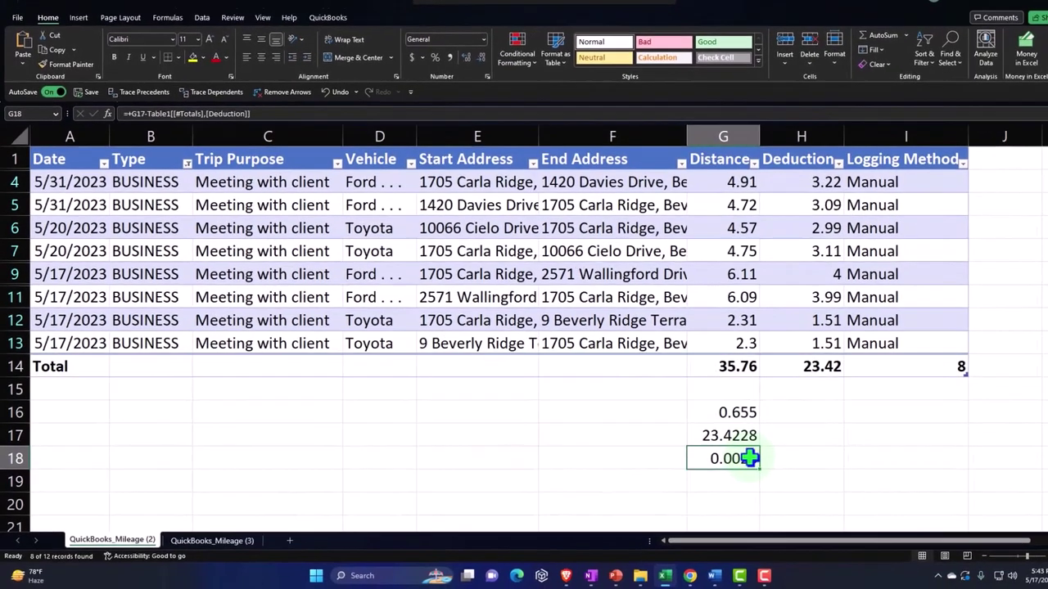
Step: Clear the stray value in G18 and check the G14 total and the G17 result of 23.4228
key(Delete)
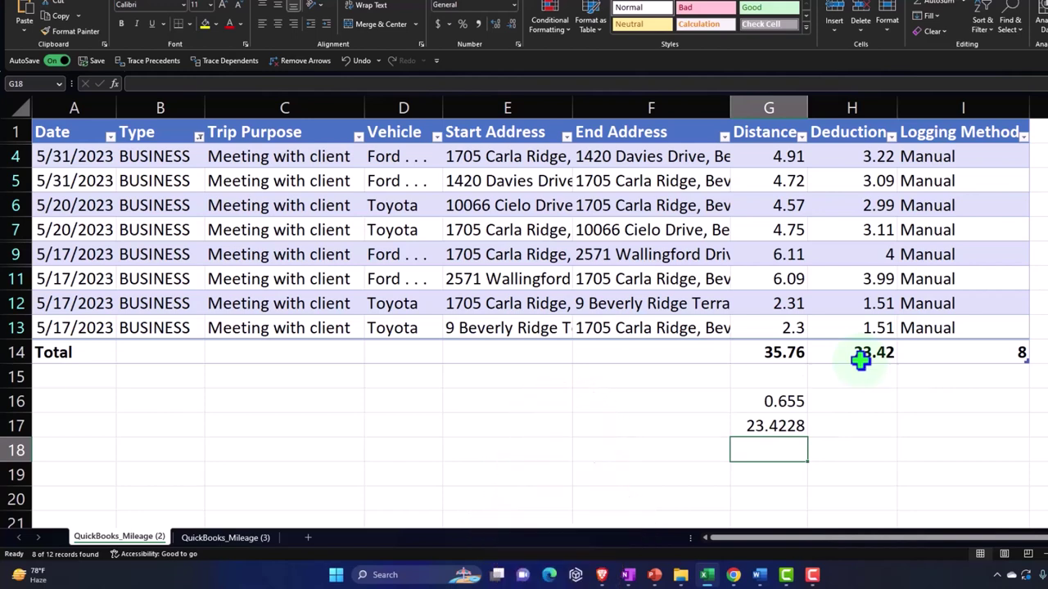
click(796, 359)
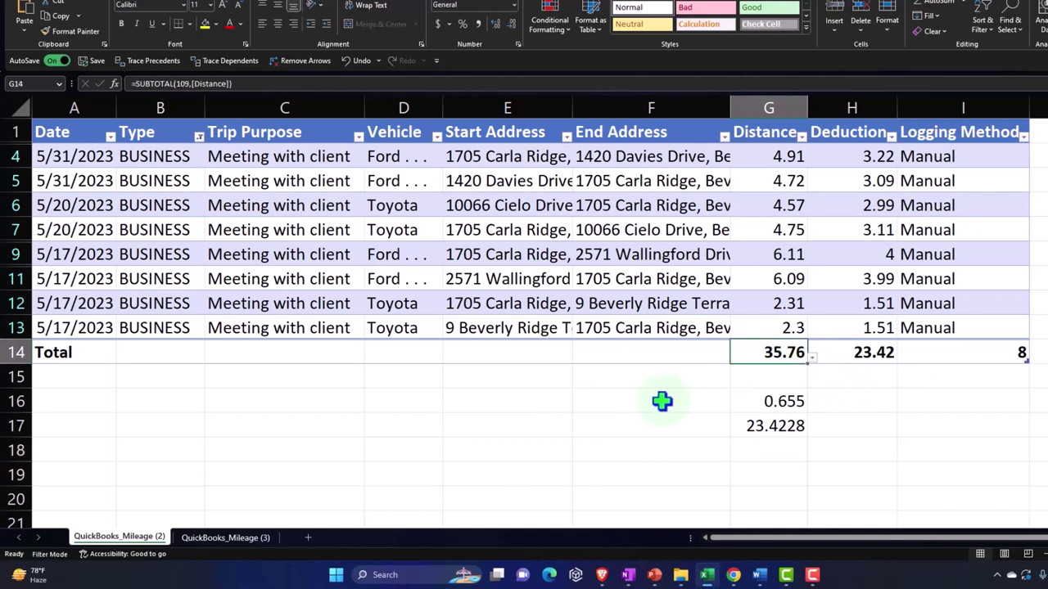
click(764, 427)
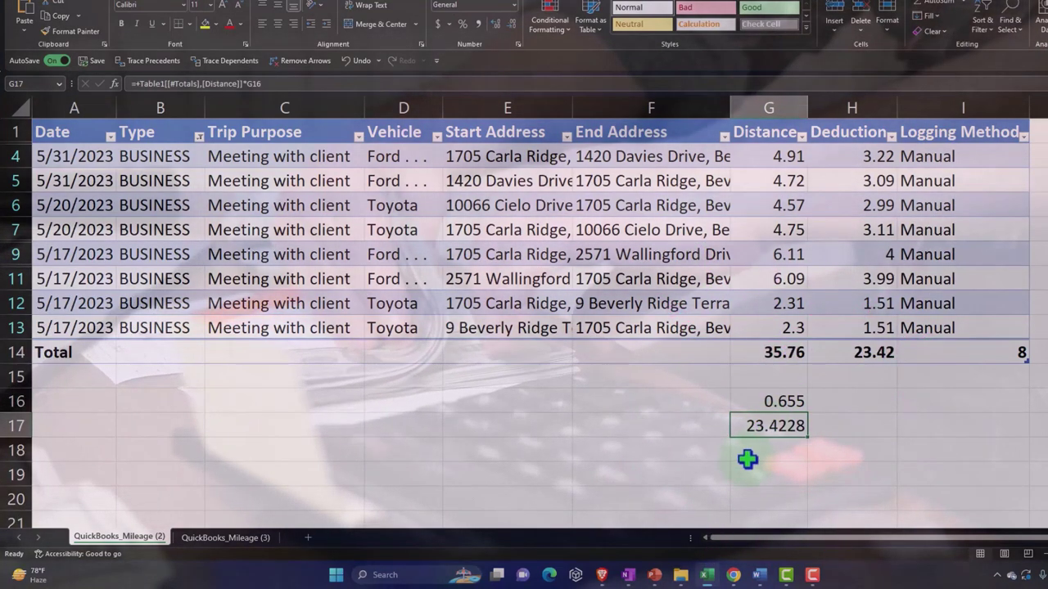
Step: Review the QuickBooks mileage page, then open the Profit and Loss report tab
mouse_move(709, 575)
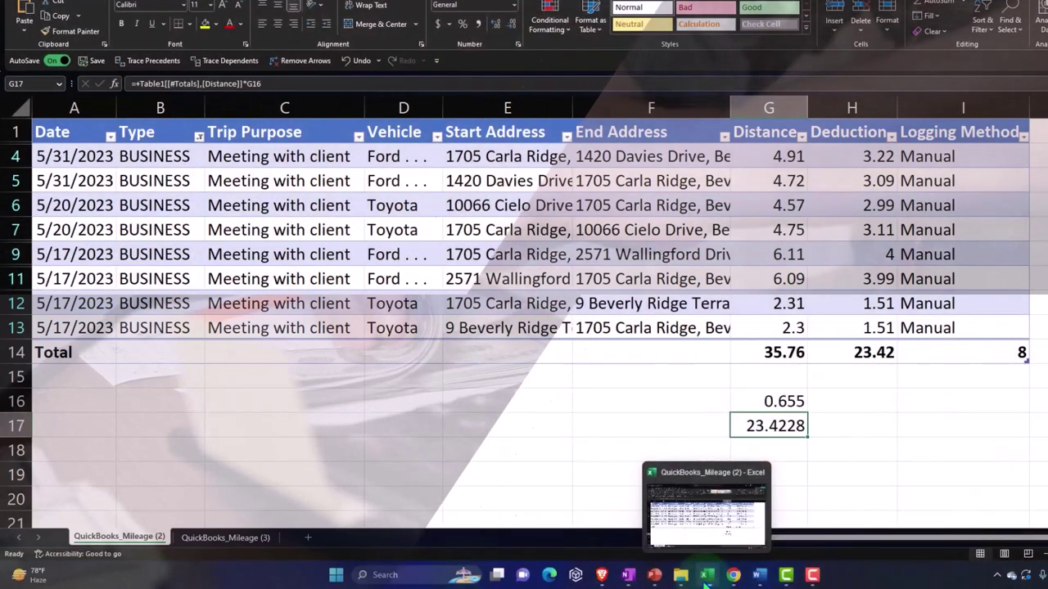
click(671, 500)
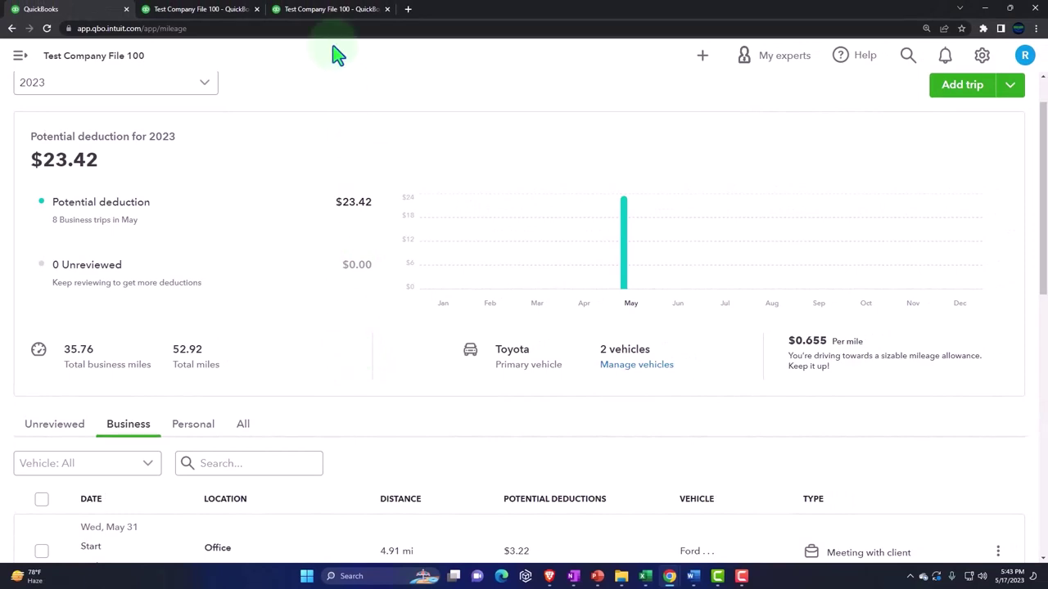
click(327, 10)
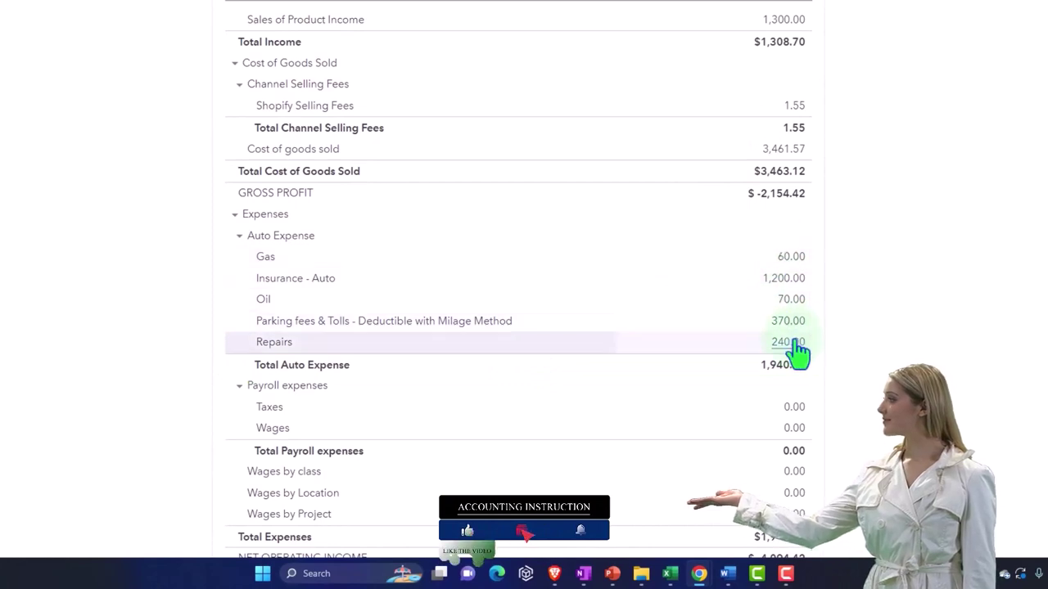
Step: Zoom the browser in and scroll down to the Auto Expense lines of the report
key(ctrl+plus)
key(ctrl+plus)
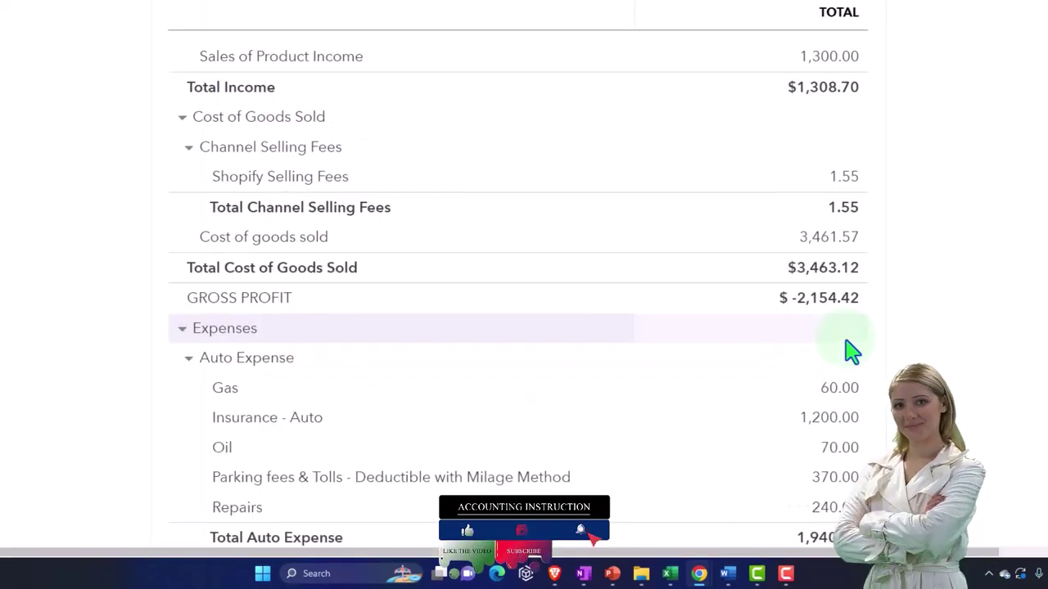
scroll(849, 354, down, 2)
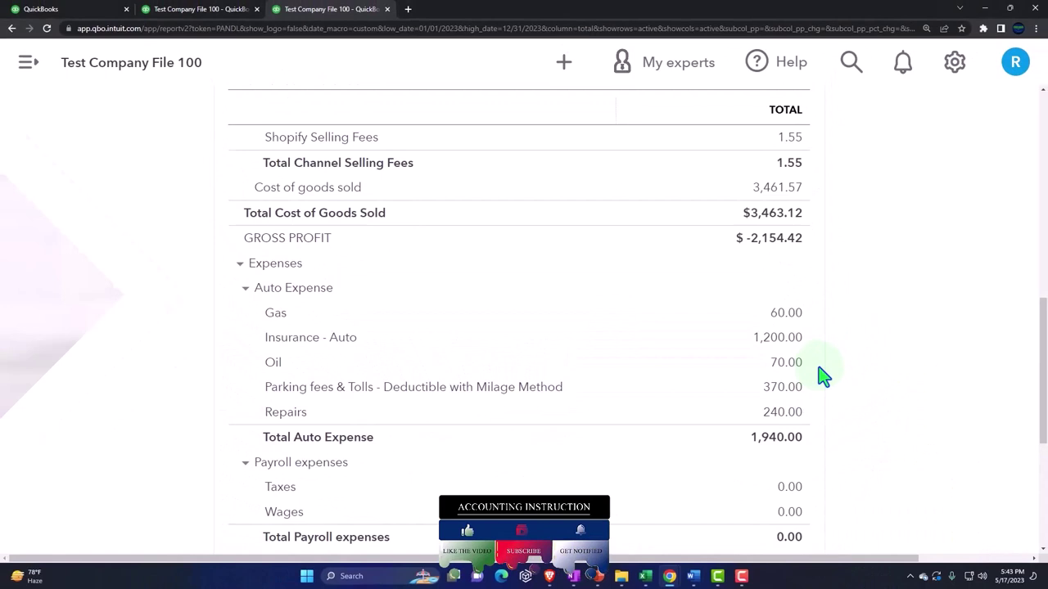